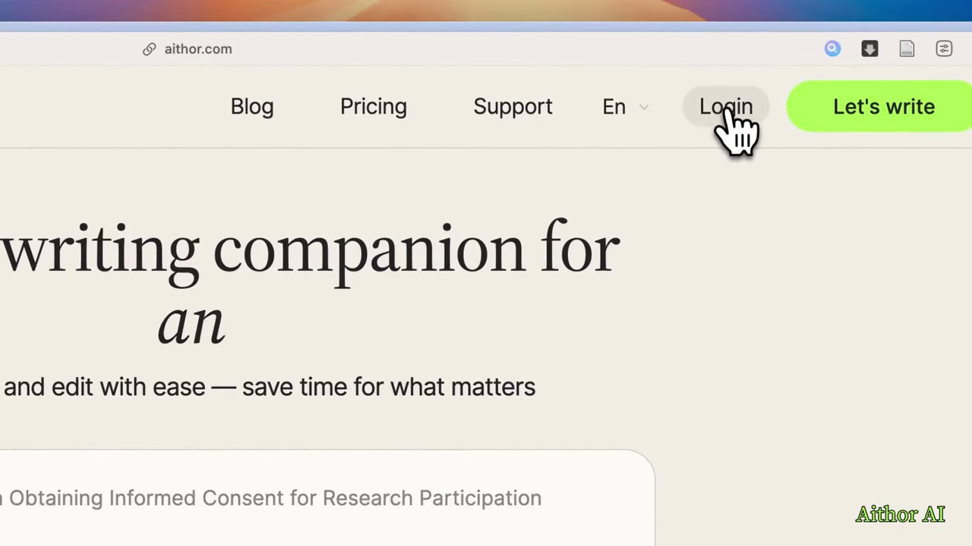
# - Sign in to the Aithor account through the Login dialog
pyautogui.click(727, 125)
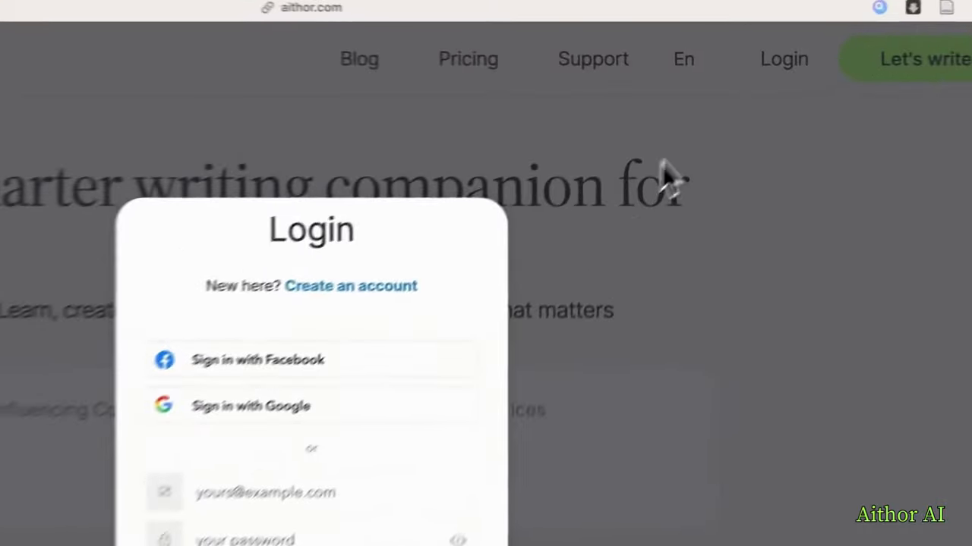
pyautogui.click(681, 131)
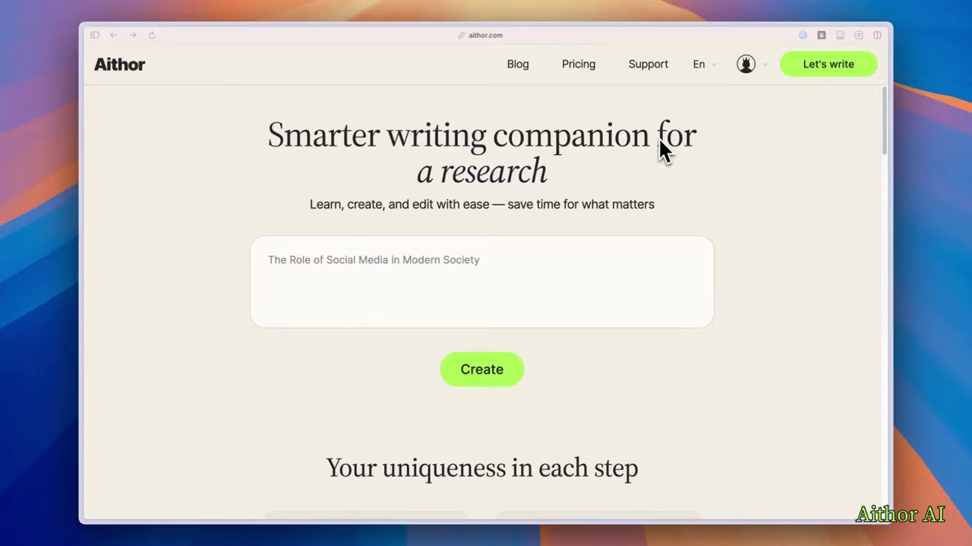
# - Select the topic box, then browse the homepage through the tone and FAQ sections to the footer
pyautogui.click(447, 268)
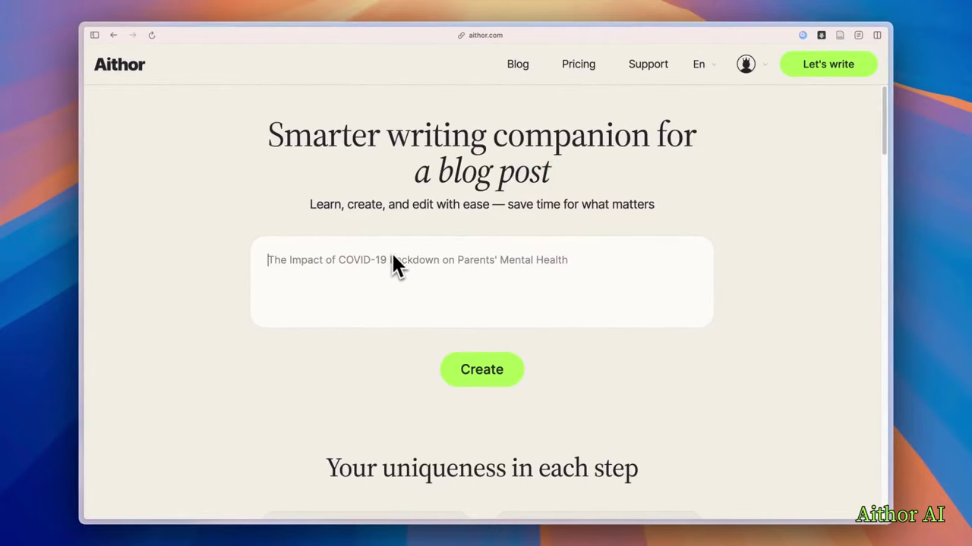
pyautogui.scroll(-10, 596, 192)
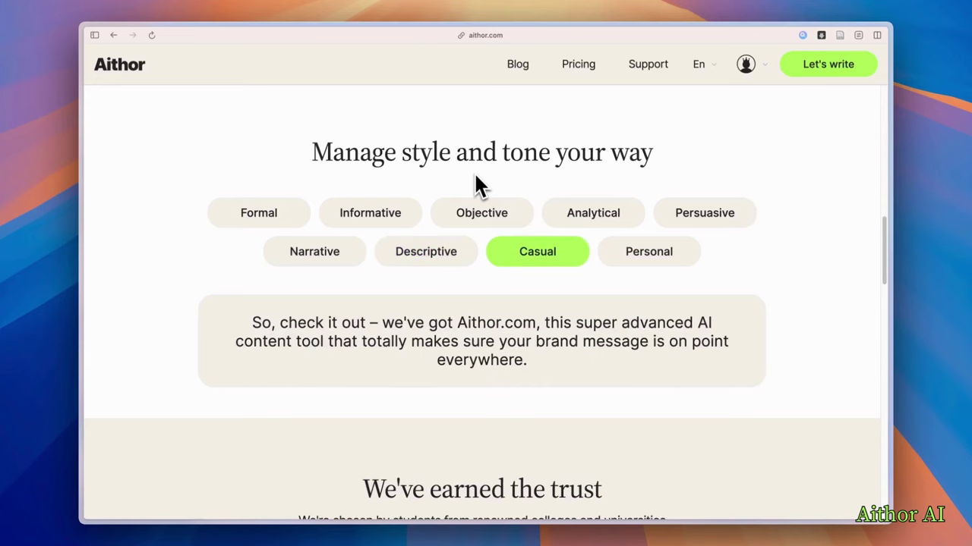
pyautogui.scroll(-10, 476, 177)
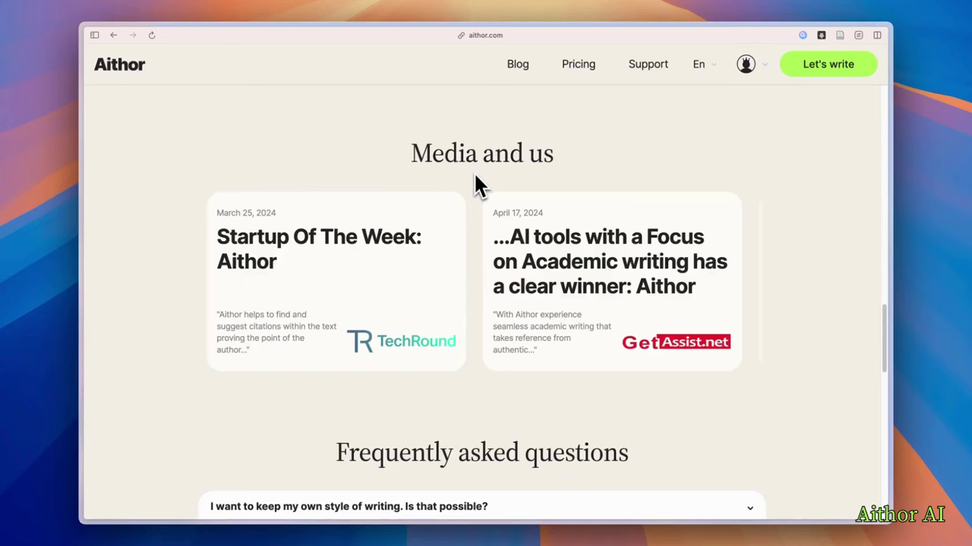
pyautogui.scroll(-5, 476, 177)
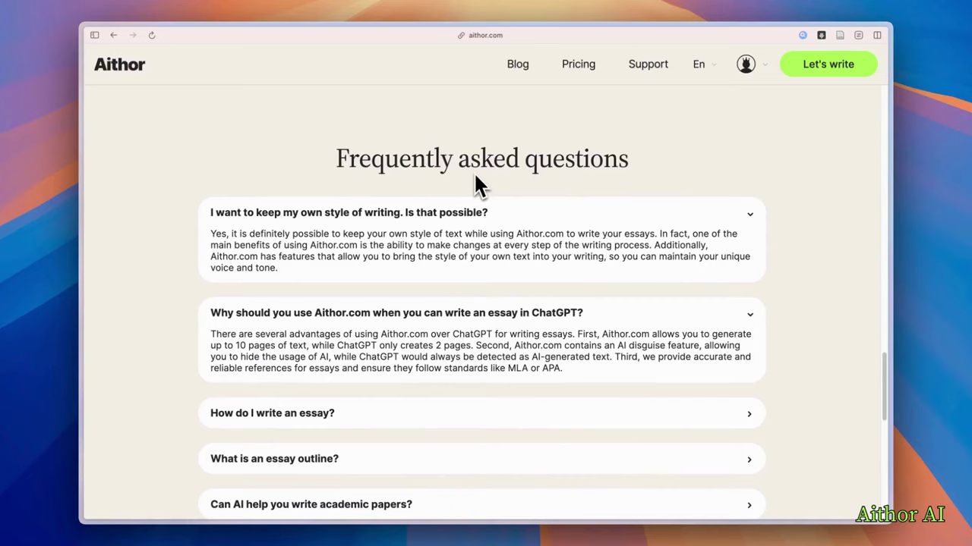
pyautogui.scroll(-2, 476, 178)
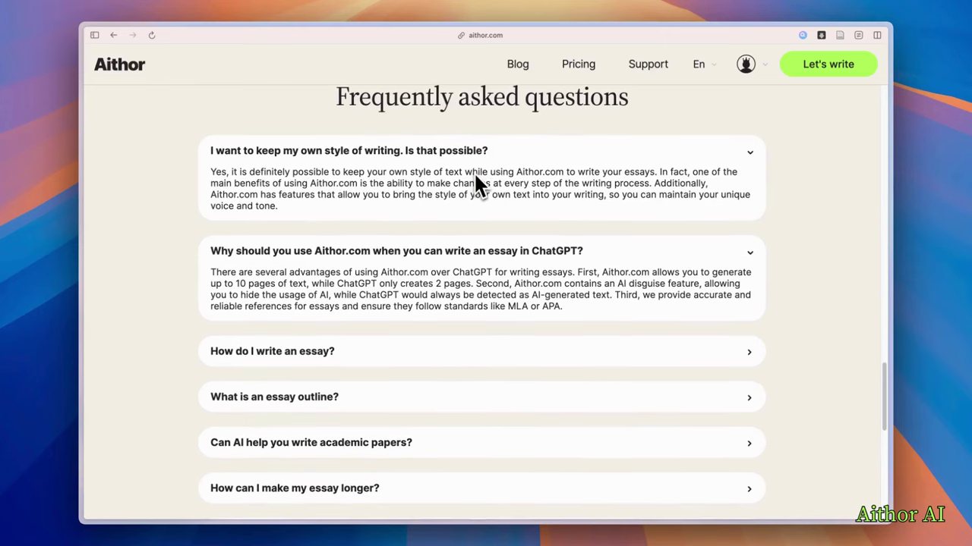
pyautogui.scroll(-1, 476, 183)
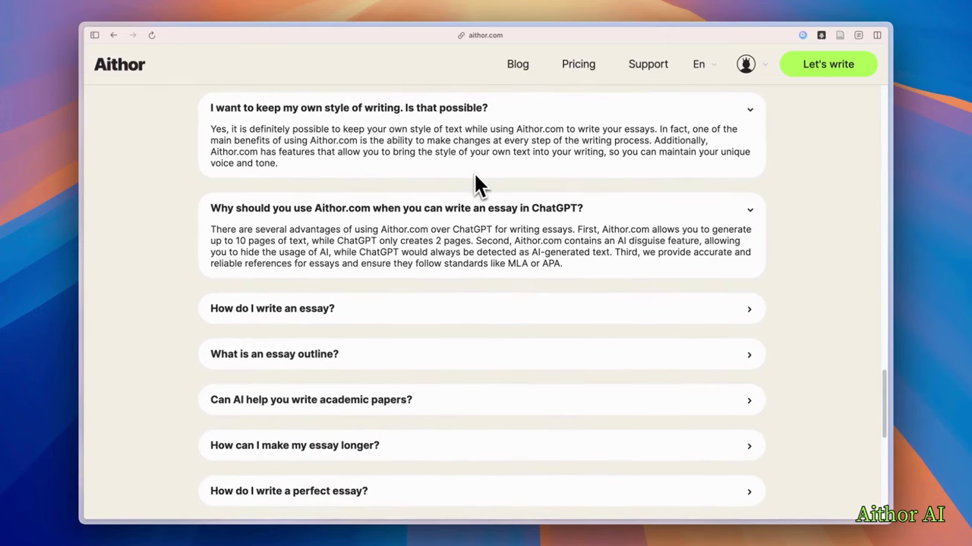
pyautogui.scroll(-1, 476, 183)
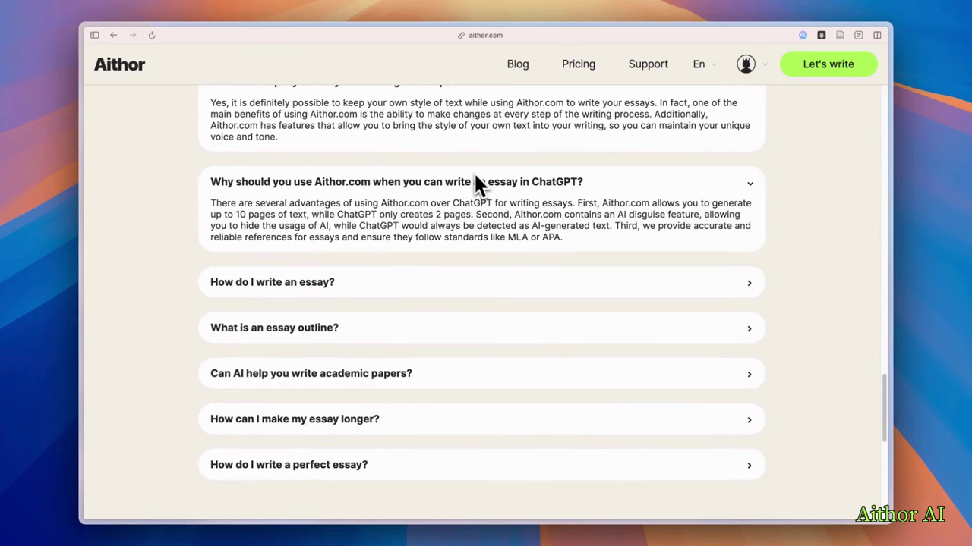
pyautogui.scroll(-2, 476, 181)
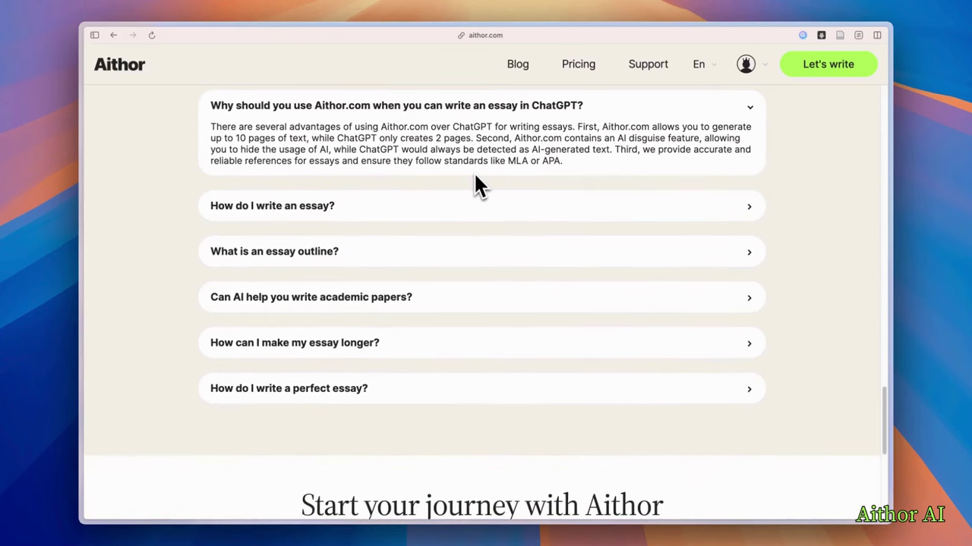
pyautogui.scroll(-10, 651, 199)
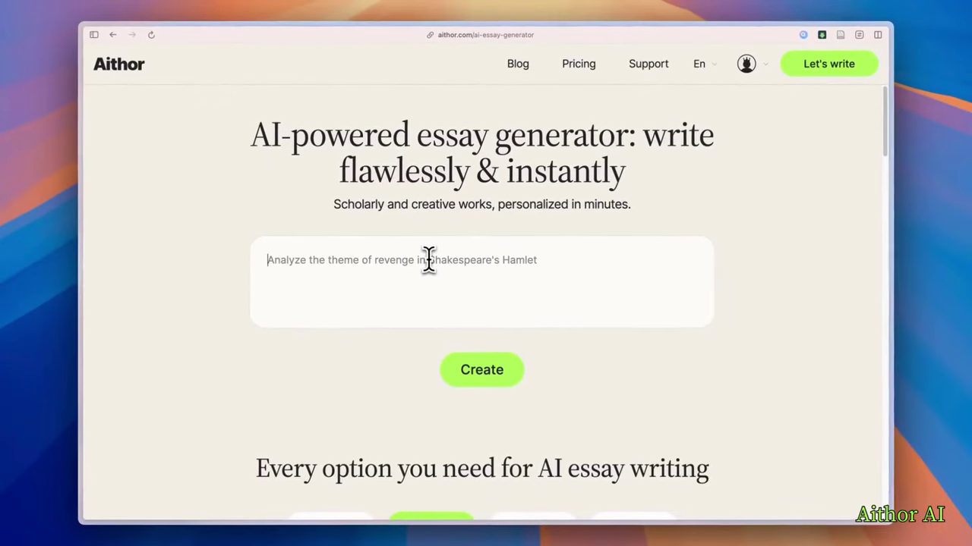
# - Enter the topic 'the impact of climate change on global human mobility', correcting the 'chnage' typo
pyautogui.write('the imp')
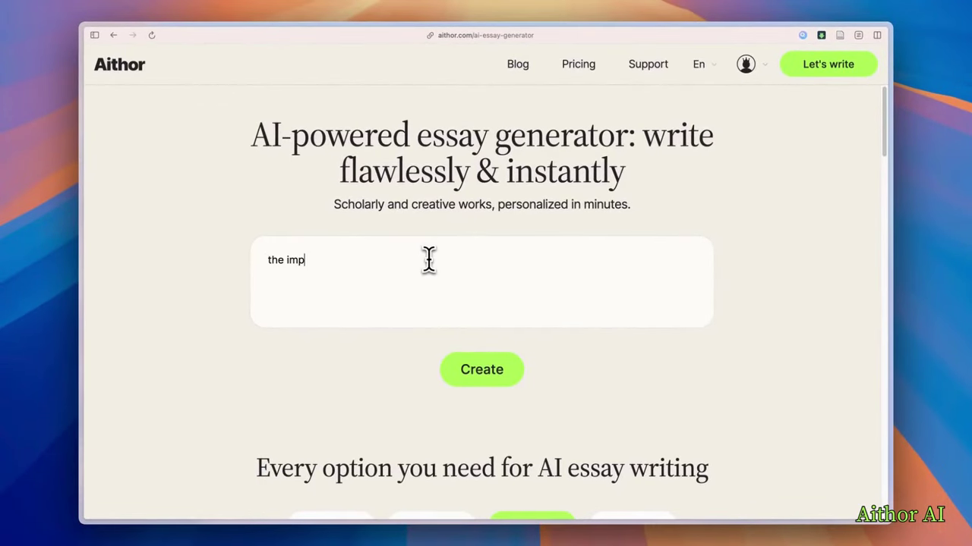
pyautogui.write('act of climate chnage on')
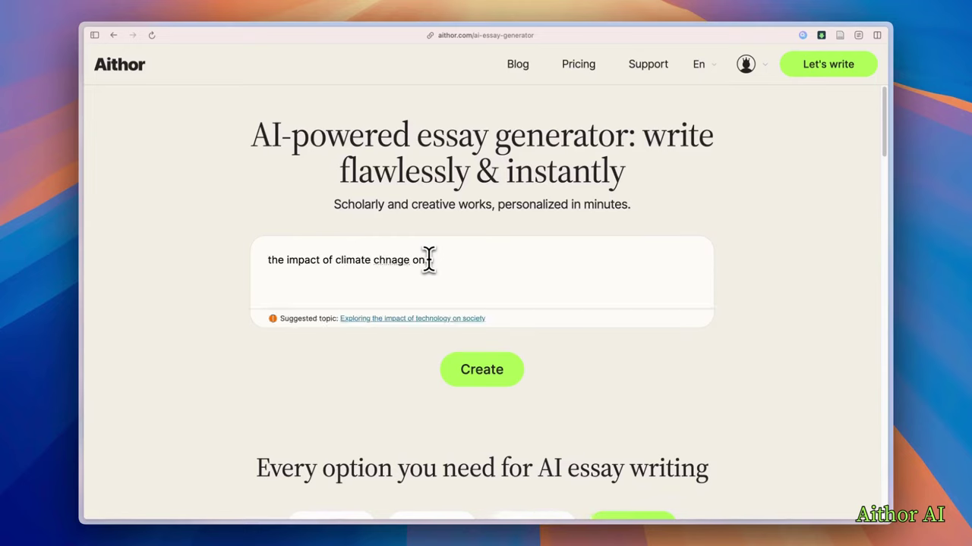
pyautogui.write(' globa')
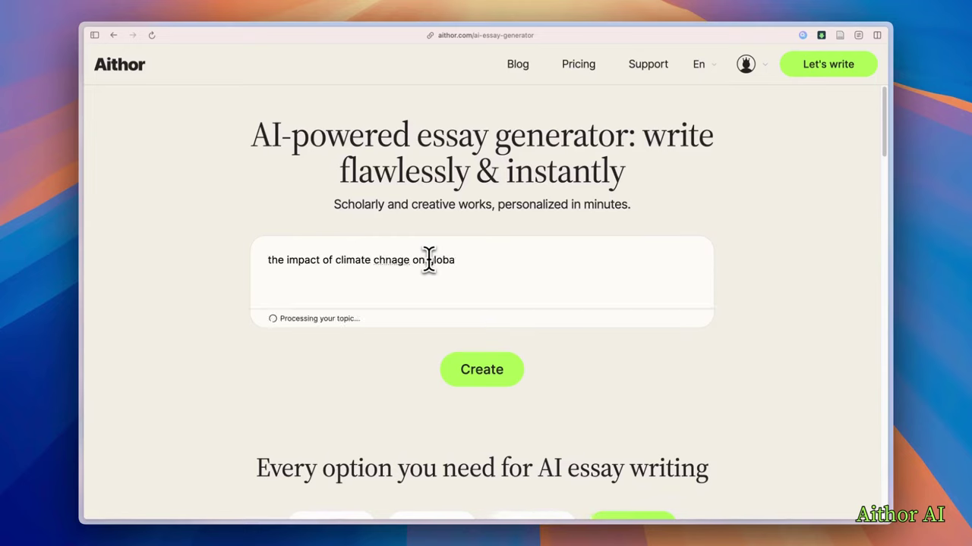
pyautogui.write('l human mobilit')
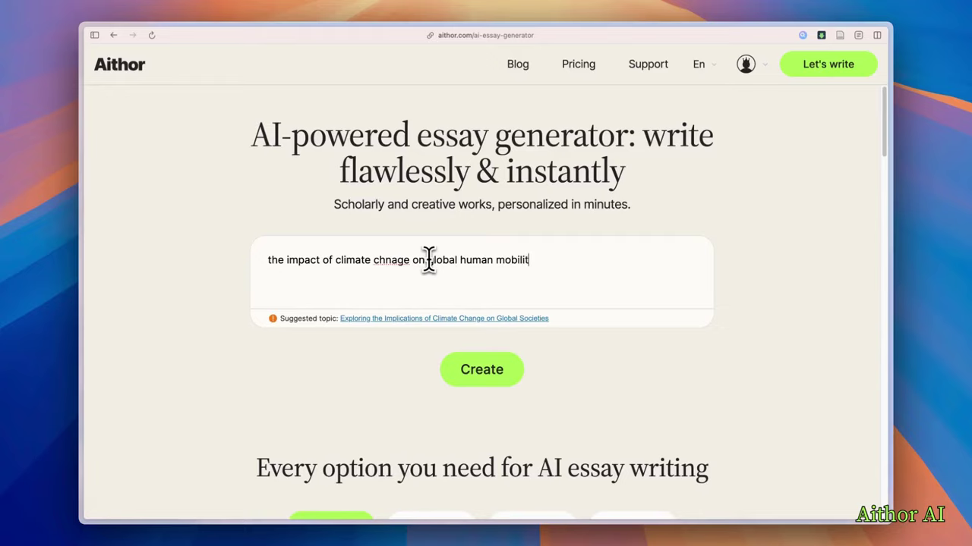
pyautogui.write('y')
pyautogui.rightClick(386, 260)
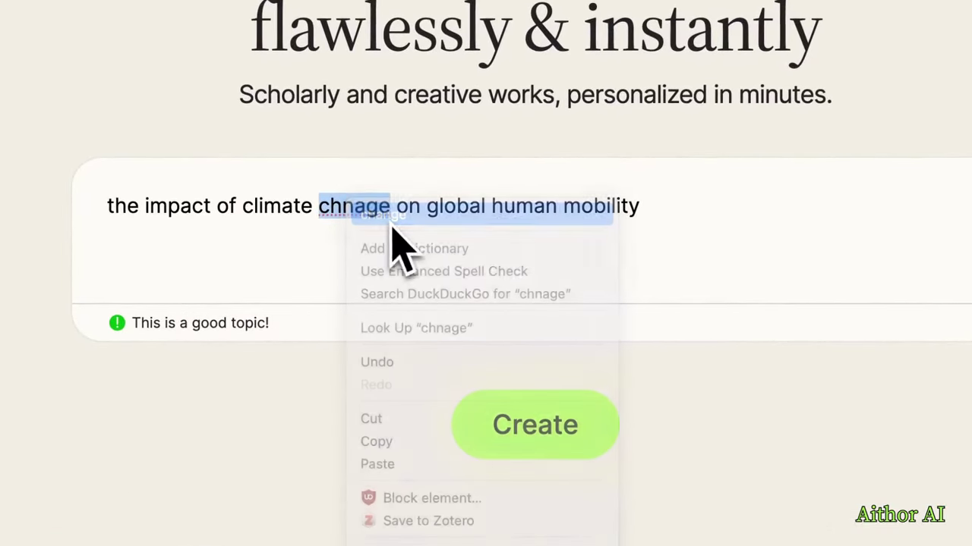
pyautogui.click(387, 219)
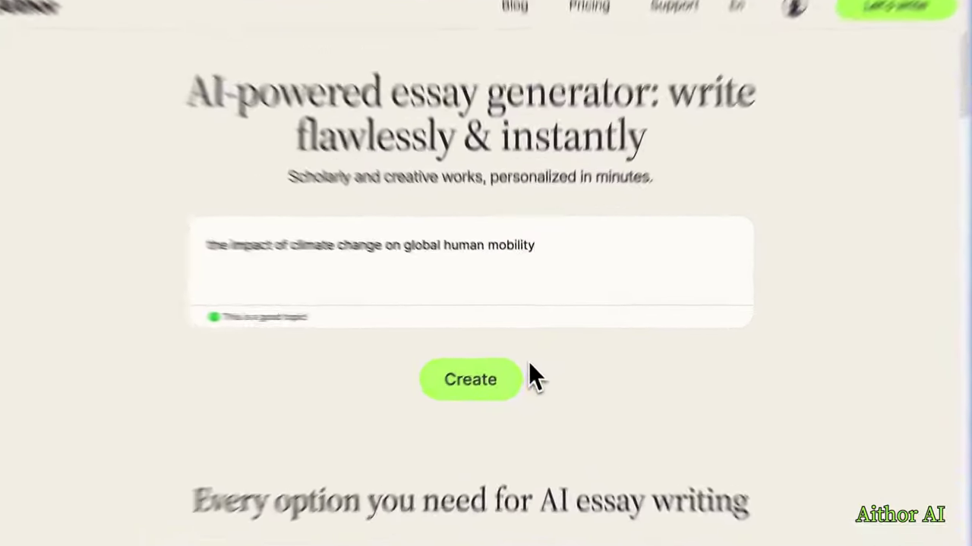
# - Start an essay from the topic with the length set to Long (~7-12 pages)
pyautogui.click(513, 366)
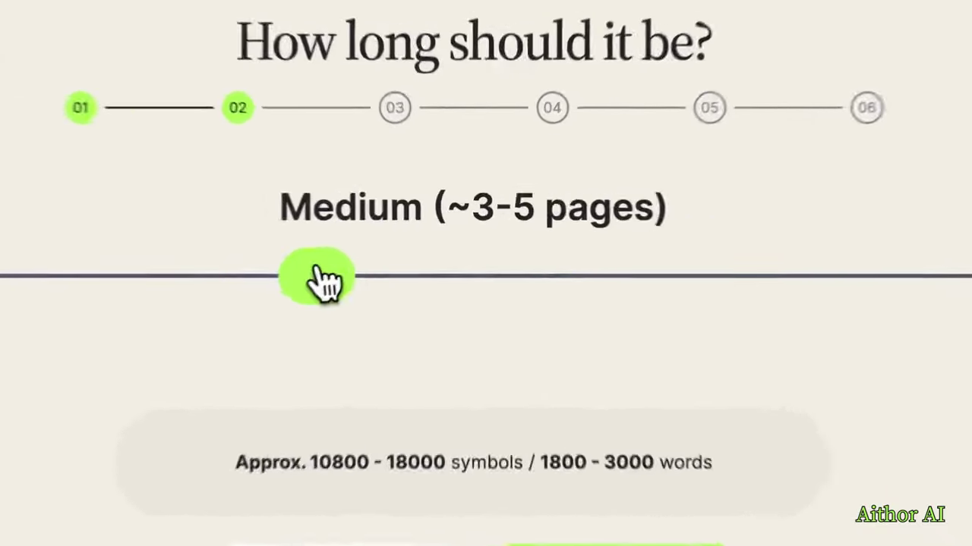
pyautogui.moveTo(412, 246); pyautogui.dragTo(504, 271)
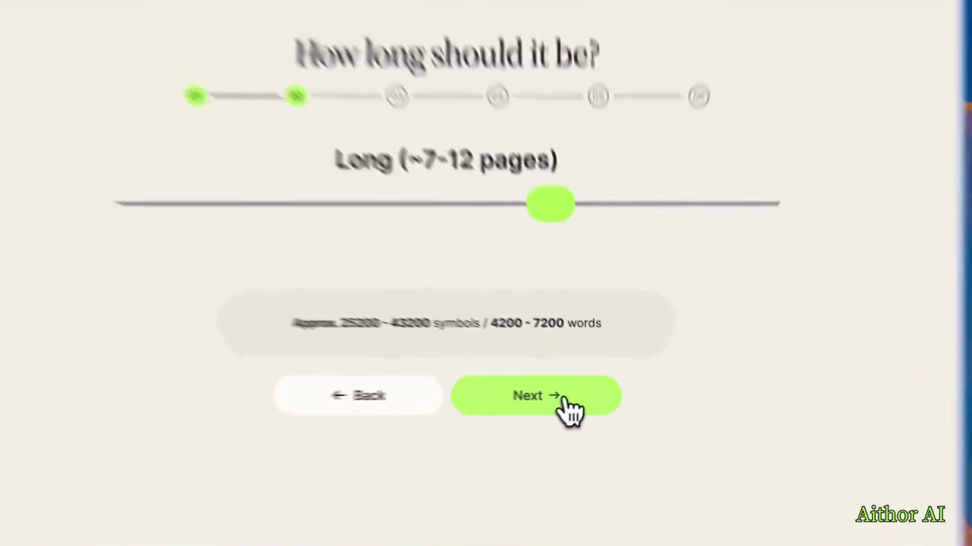
pyautogui.click(581, 395)
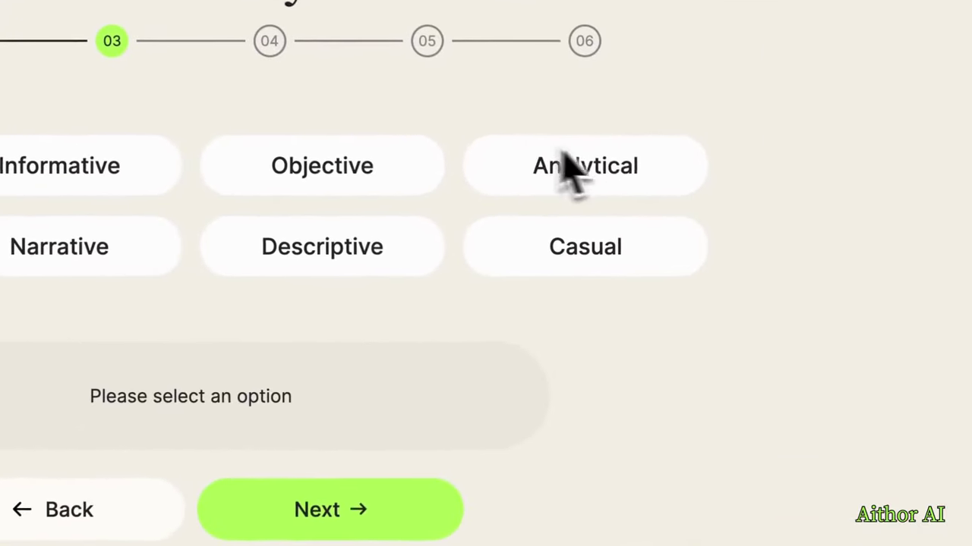
# - Give the essay an Analytical tone and Harvard reference style
pyautogui.click(582, 180)
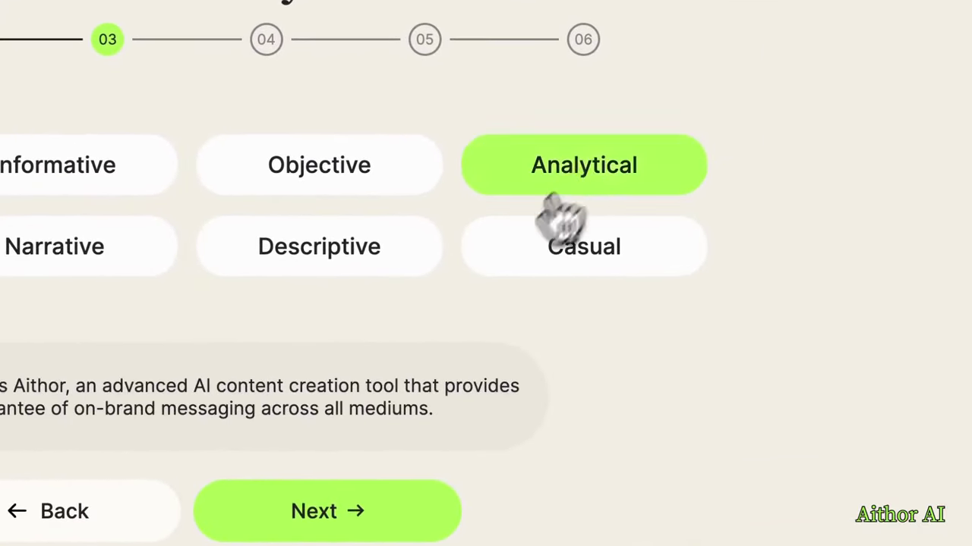
pyautogui.click(540, 439)
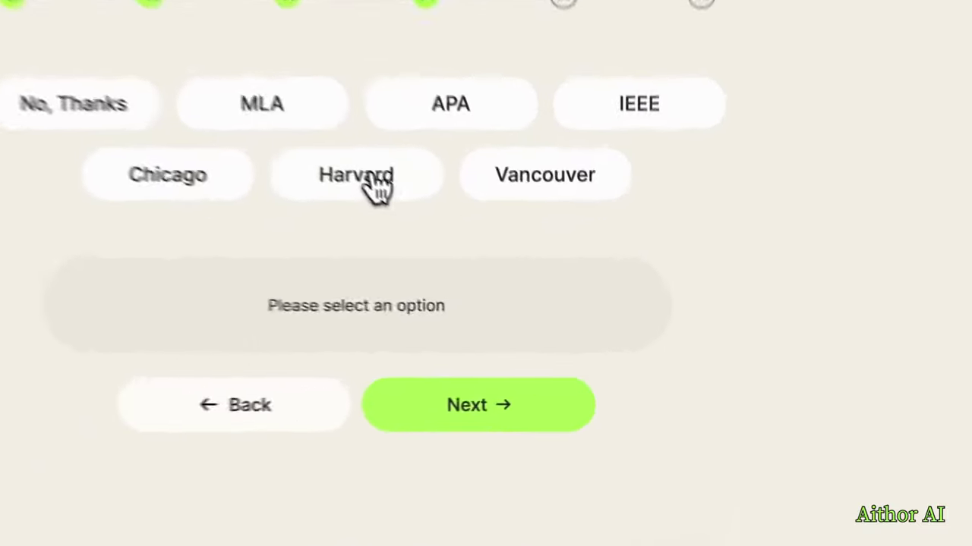
pyautogui.click(496, 268)
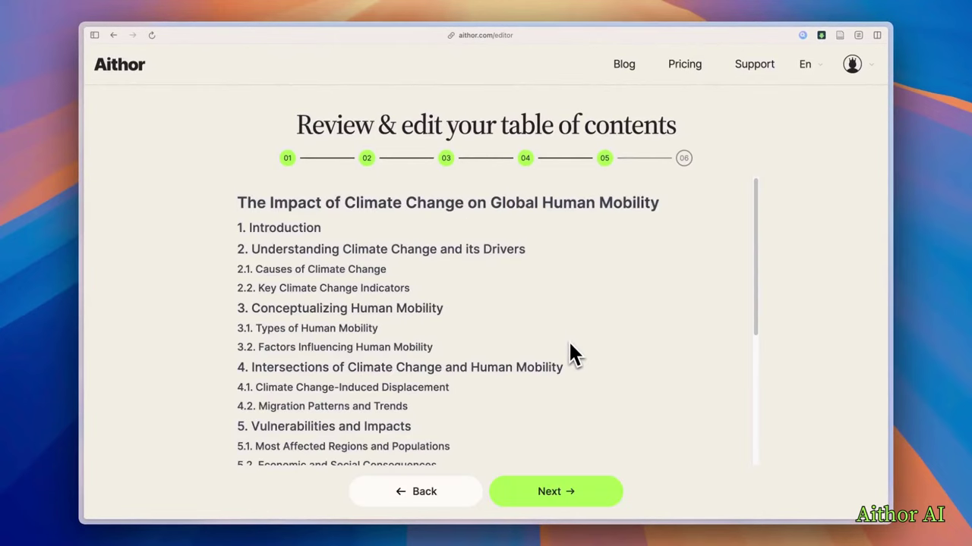
# - Review the generated outline, accept the table of contents and watch the Introduction being written
pyautogui.scroll(-3, 437, 323)
pyautogui.scroll(-3, 431, 318)
pyautogui.scroll(6, 431, 319)
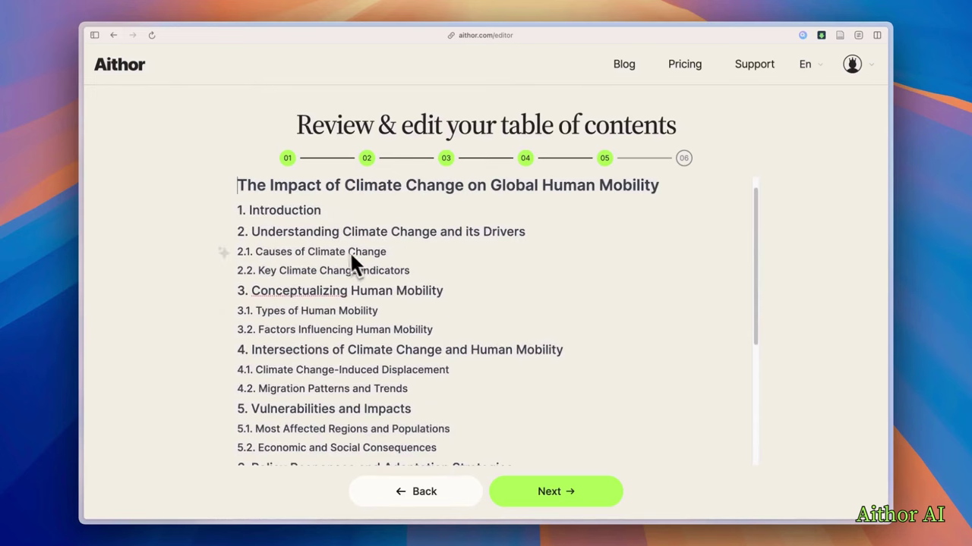
pyautogui.scroll(-1, 288, 226)
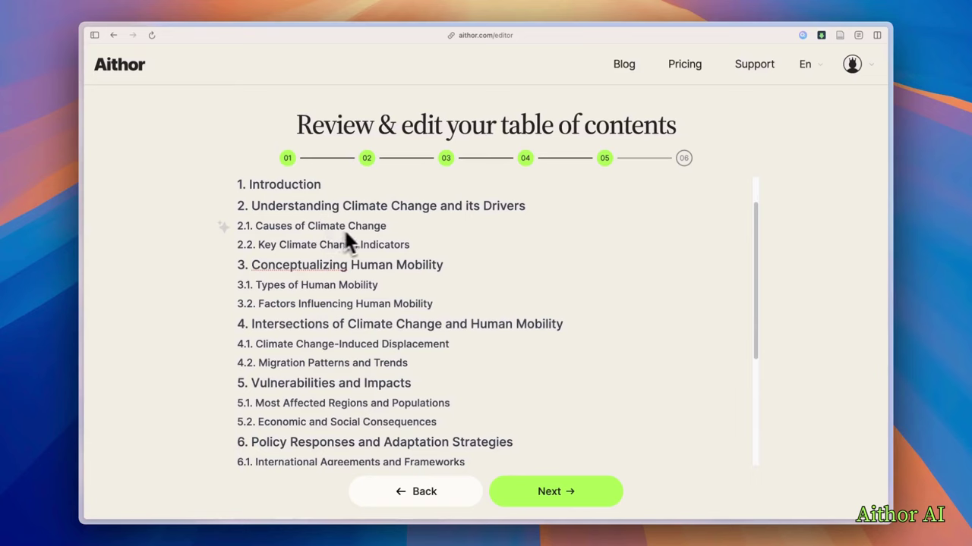
pyautogui.scroll(-1, 356, 235)
pyautogui.scroll(-1, 400, 235)
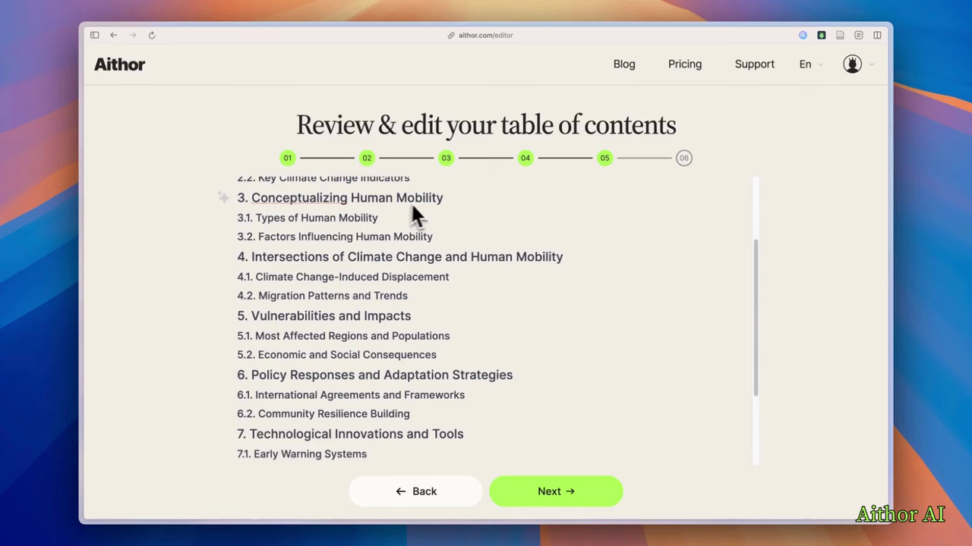
pyautogui.scroll(-2, 428, 236)
pyautogui.scroll(4, 427, 238)
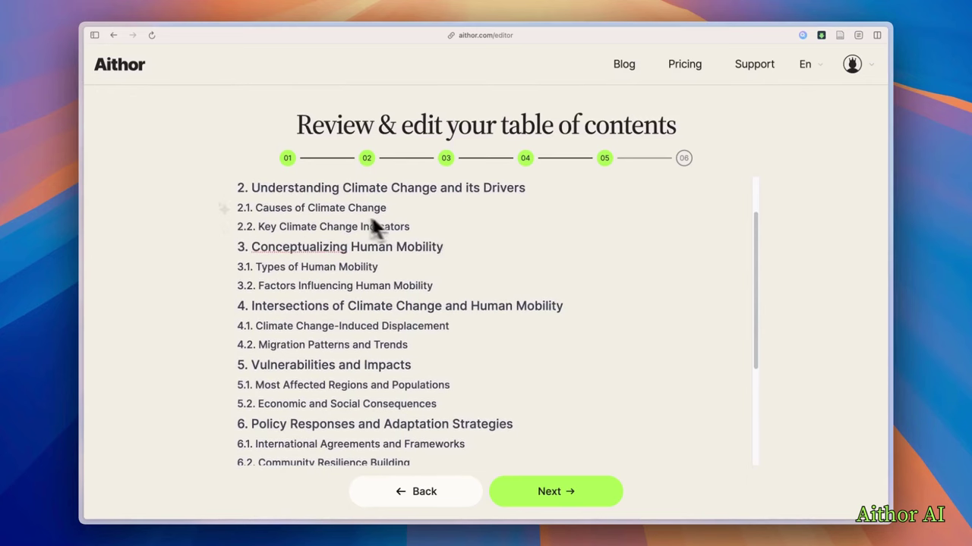
pyautogui.scroll(2, 375, 226)
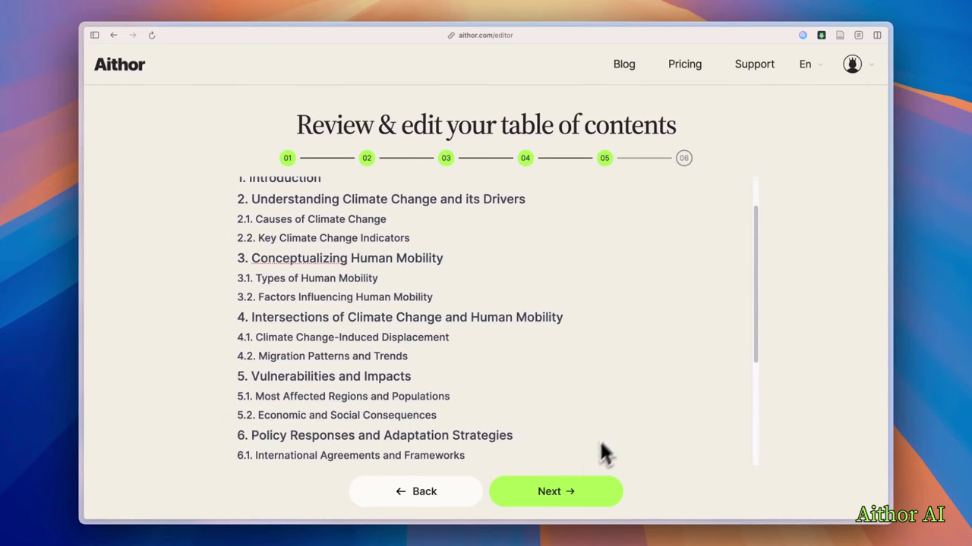
pyautogui.scroll(-5, 555, 418)
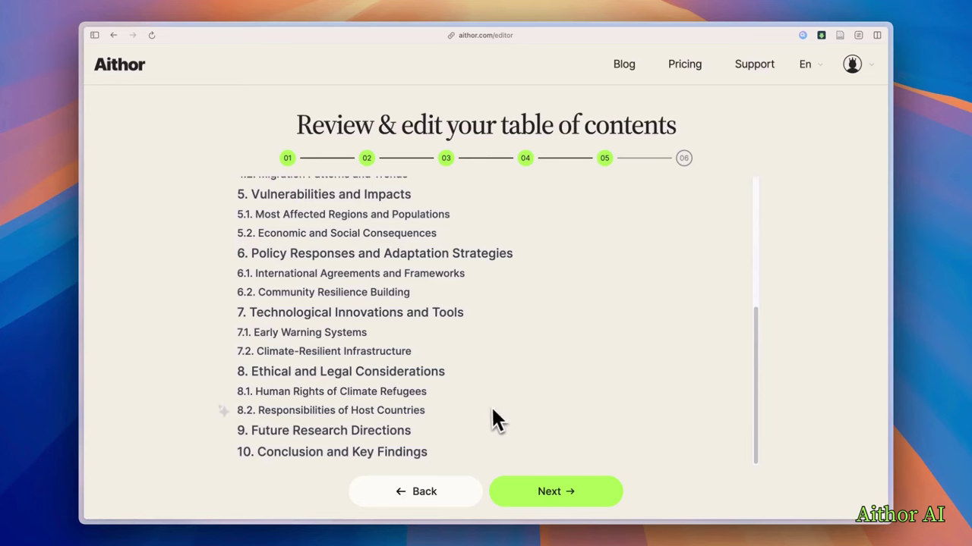
pyautogui.click(555, 491)
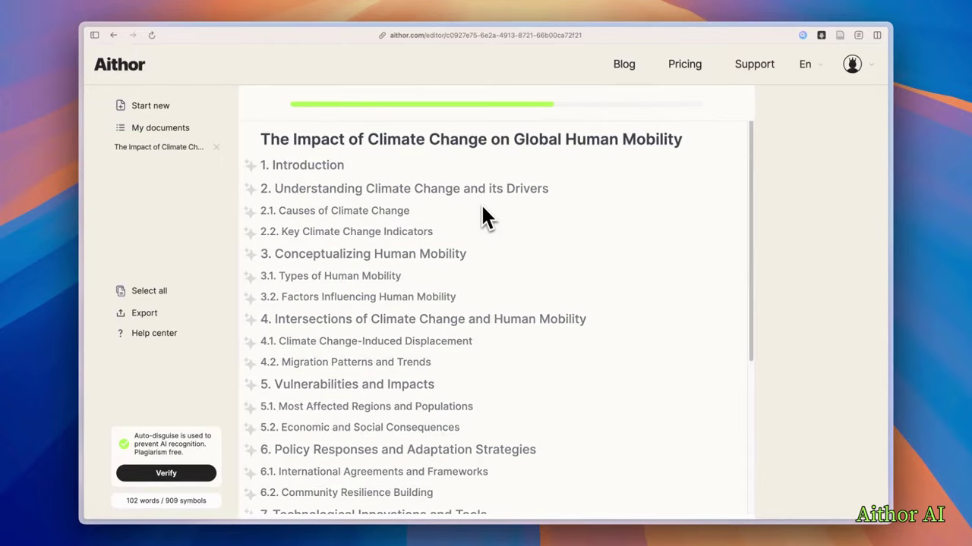
pyautogui.scroll(-5, 485, 218)
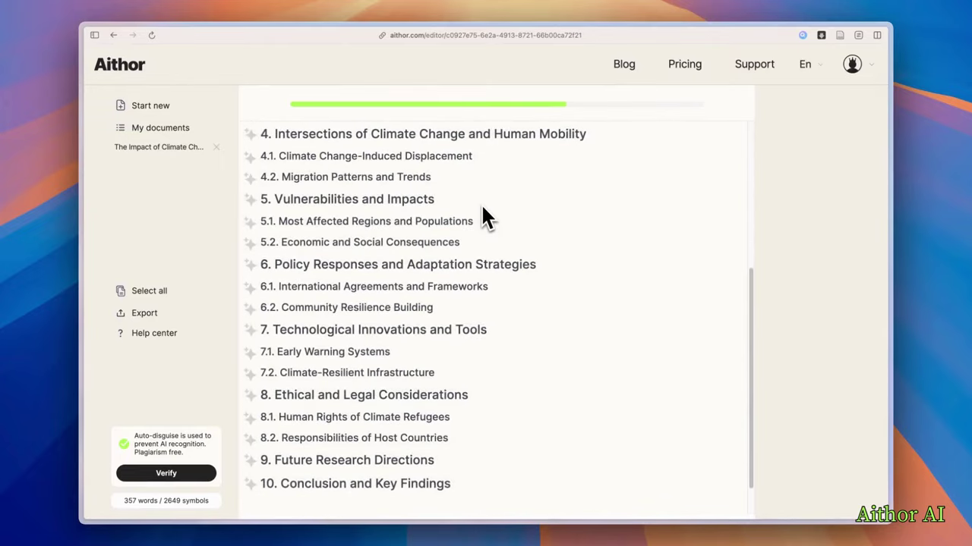
# - Copy the full Conclusion and Key Findings section text
pyautogui.scroll(8, 486, 217)
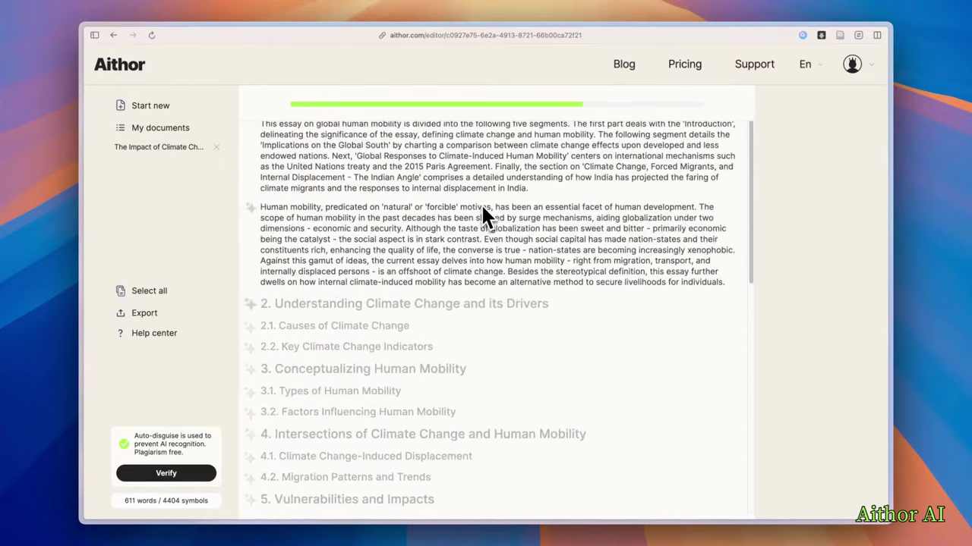
pyautogui.scroll(2, 483, 216)
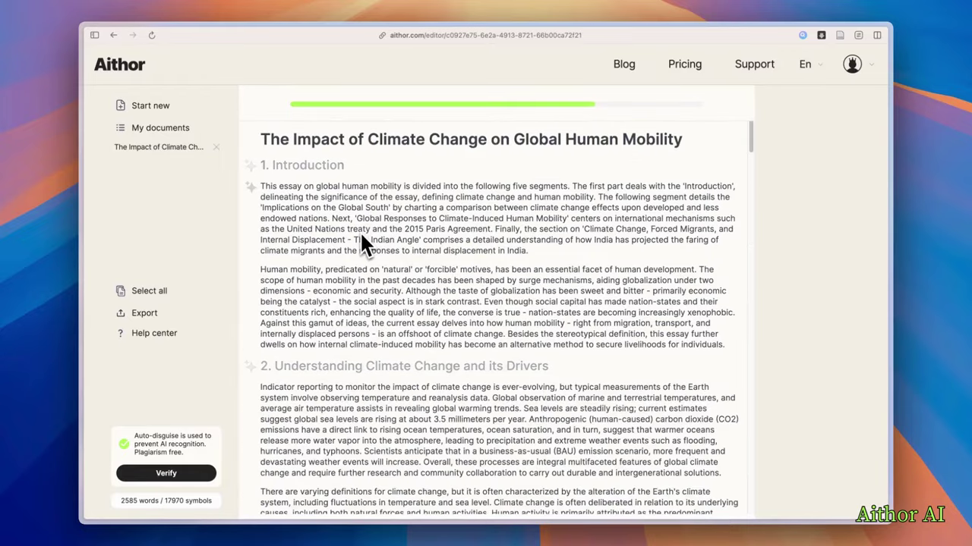
pyautogui.scroll(-20, 363, 243)
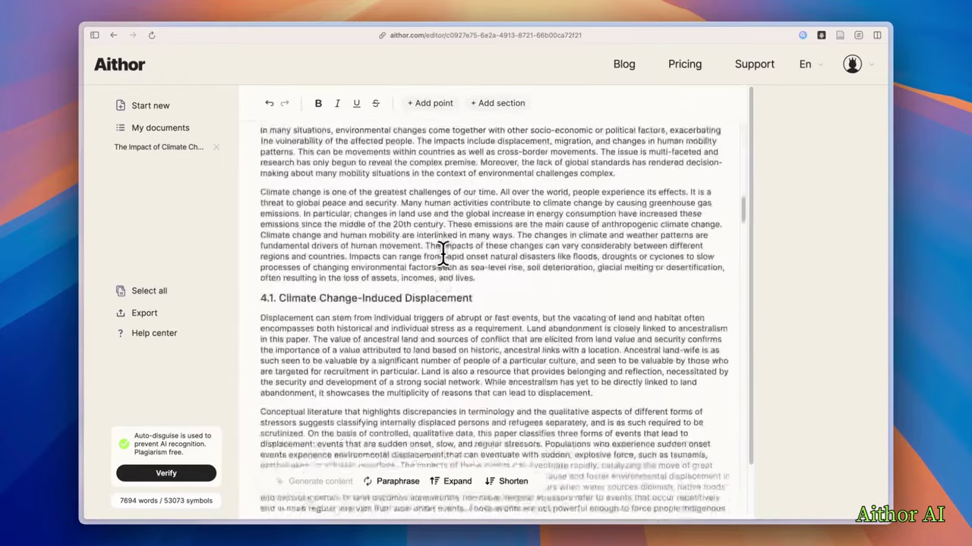
pyautogui.scroll(-20, 443, 255)
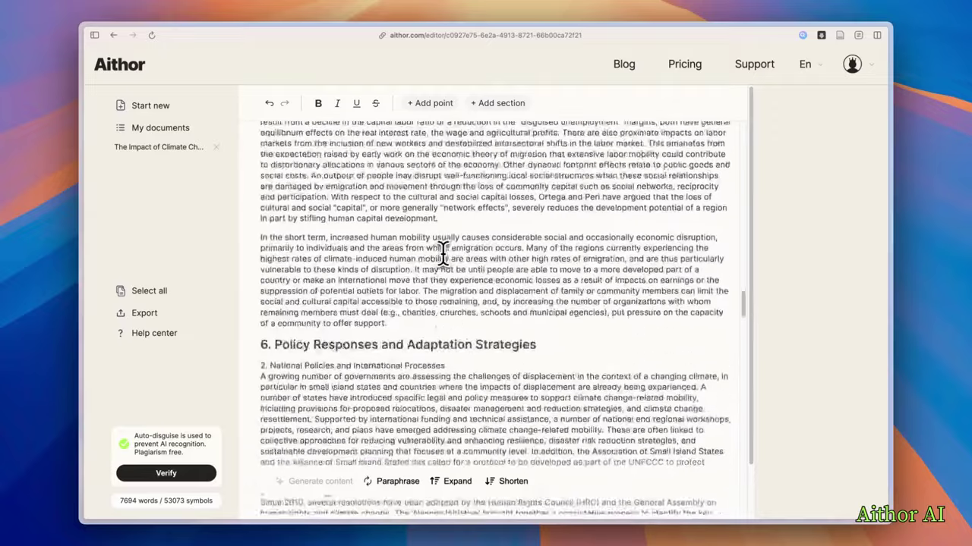
pyautogui.scroll(-20, 443, 255)
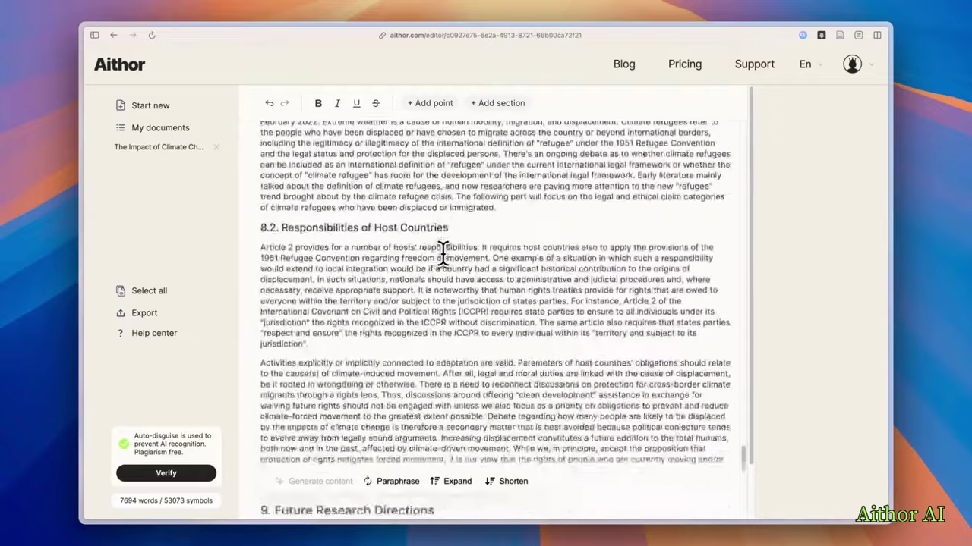
pyautogui.scroll(-15, 443, 255)
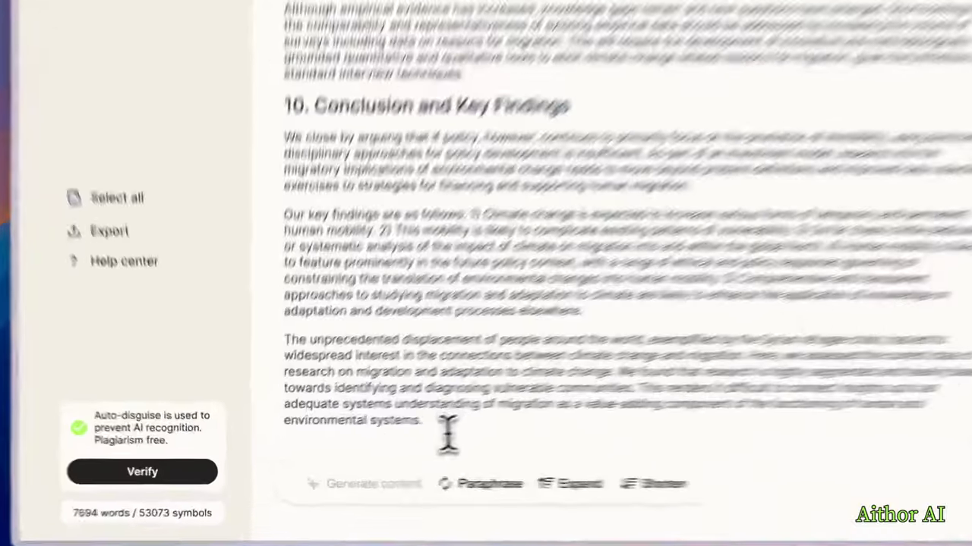
pyautogui.click(368, 443)
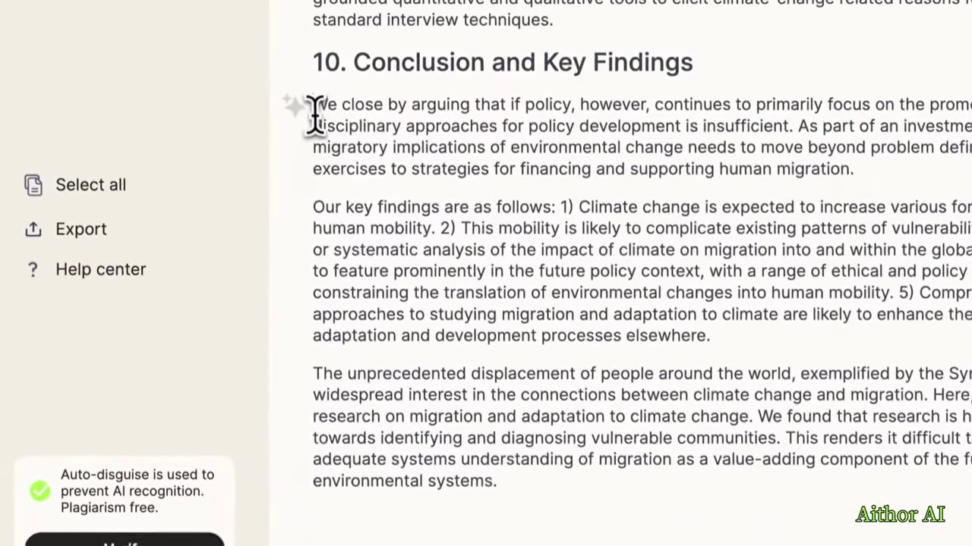
pyautogui.moveTo(315, 114); pyautogui.dragTo(631, 499)
pyautogui.rightClick(586, 183)
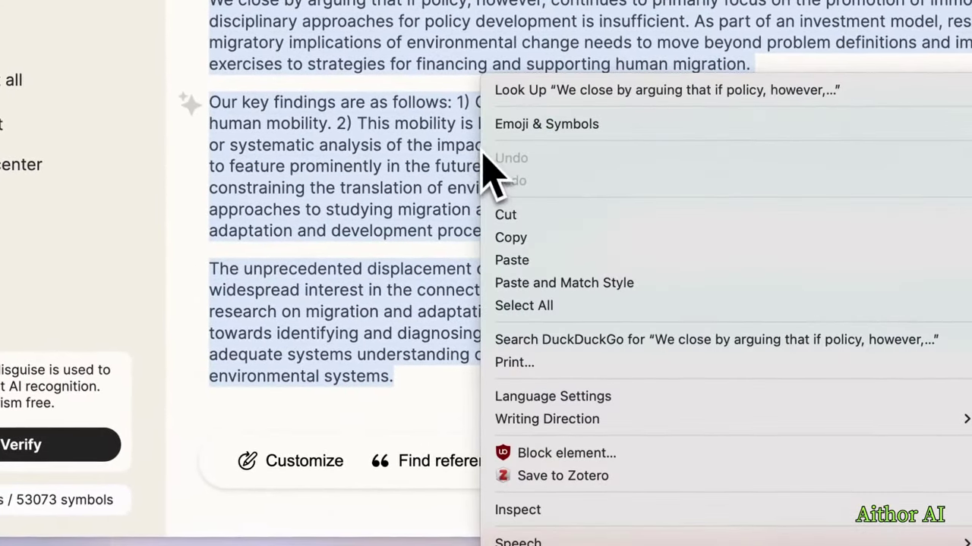
pyautogui.click(536, 235)
# - Select the first two Introduction paragraphs at the top of the essay
pyautogui.click(394, 387)
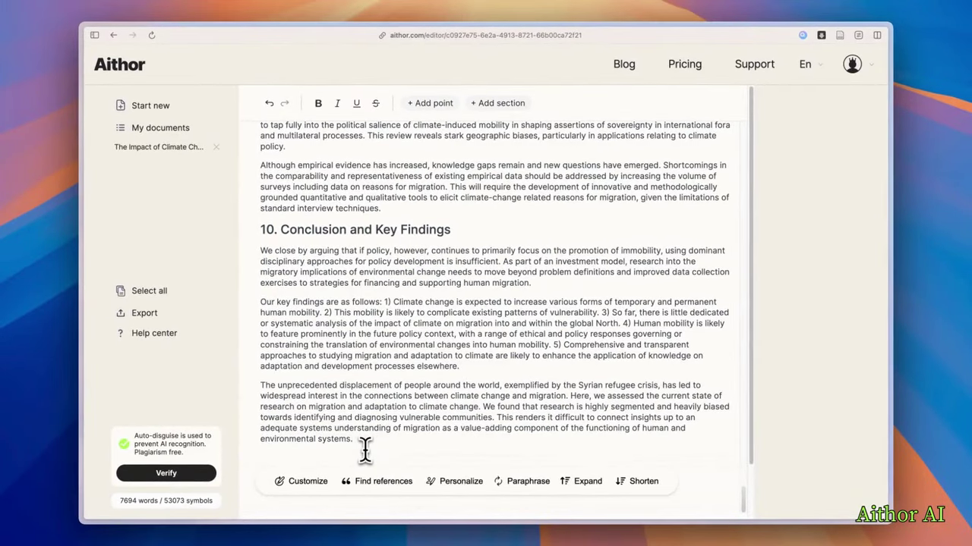
pyautogui.scroll(20, 398, 293)
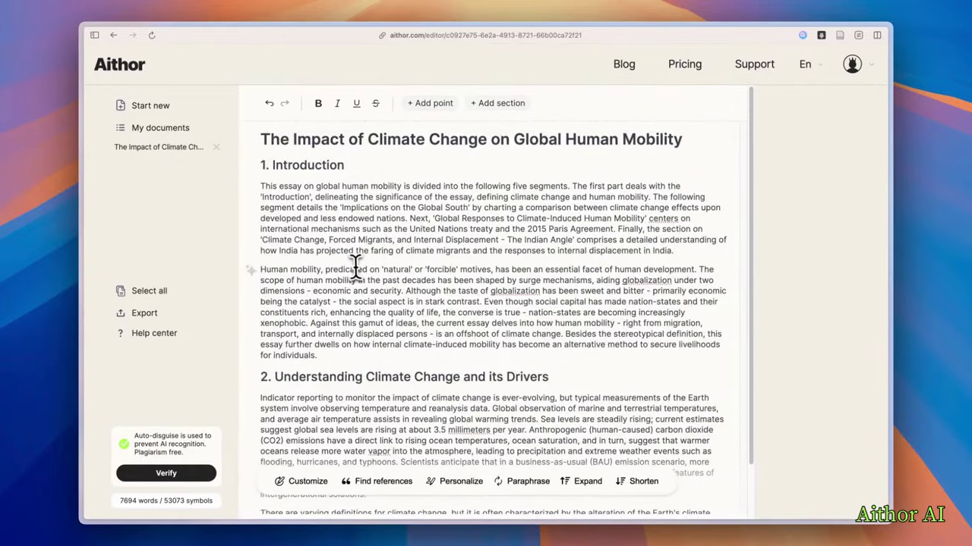
pyautogui.moveTo(265, 187); pyautogui.dragTo(334, 351)
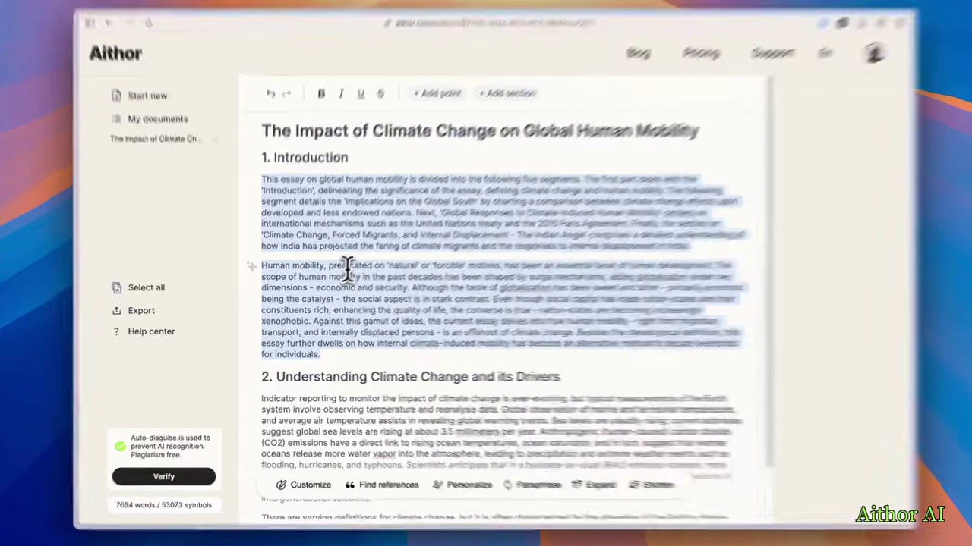
# - Add a Harvard citation to C Liguori (2021) at the end of the first Introduction paragraph
pyautogui.click(347, 271)
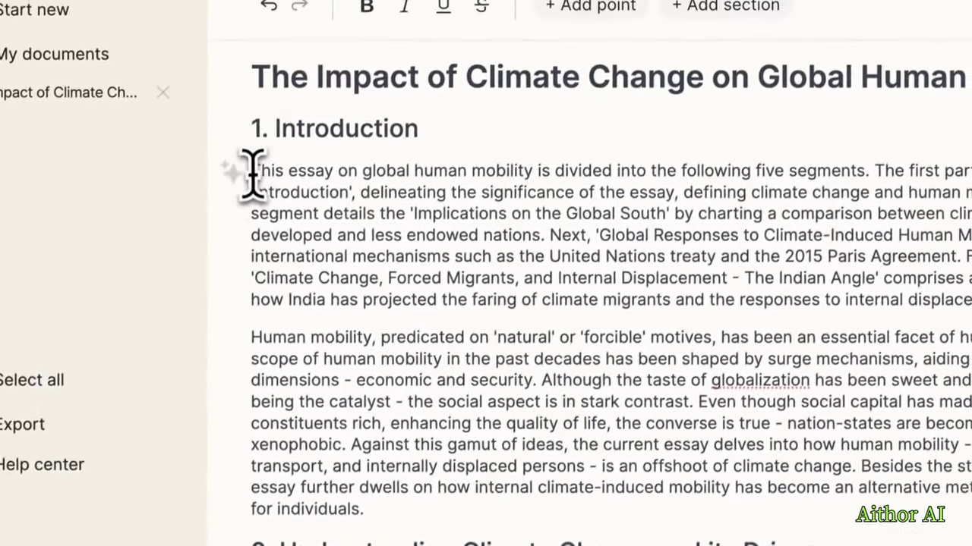
pyautogui.moveTo(249, 170); pyautogui.dragTo(882, 256)
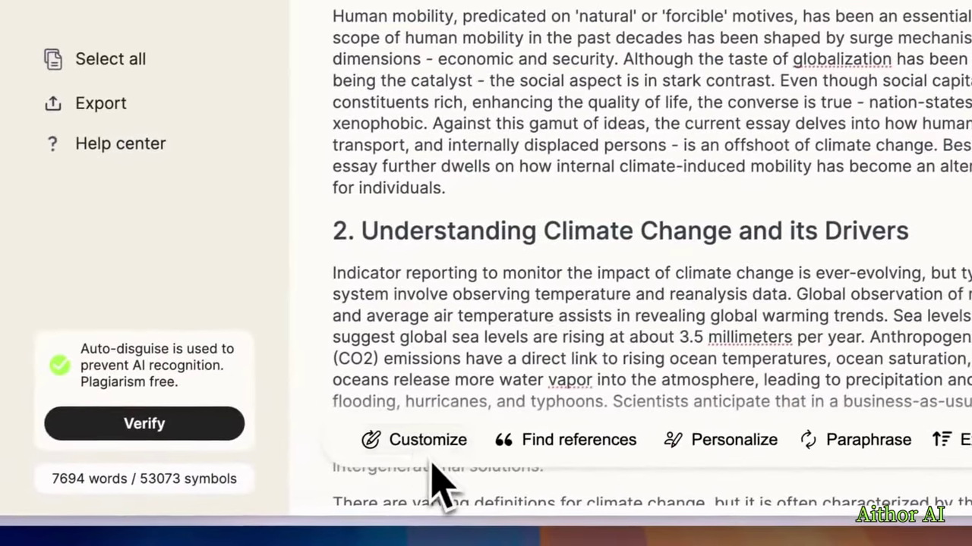
pyautogui.click(429, 444)
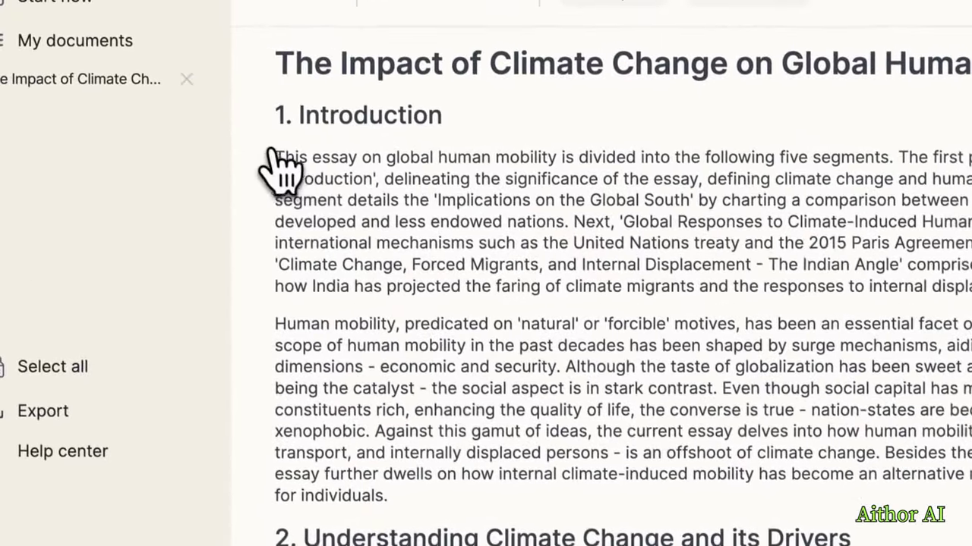
pyautogui.moveTo(275, 159); pyautogui.dragTo(872, 296)
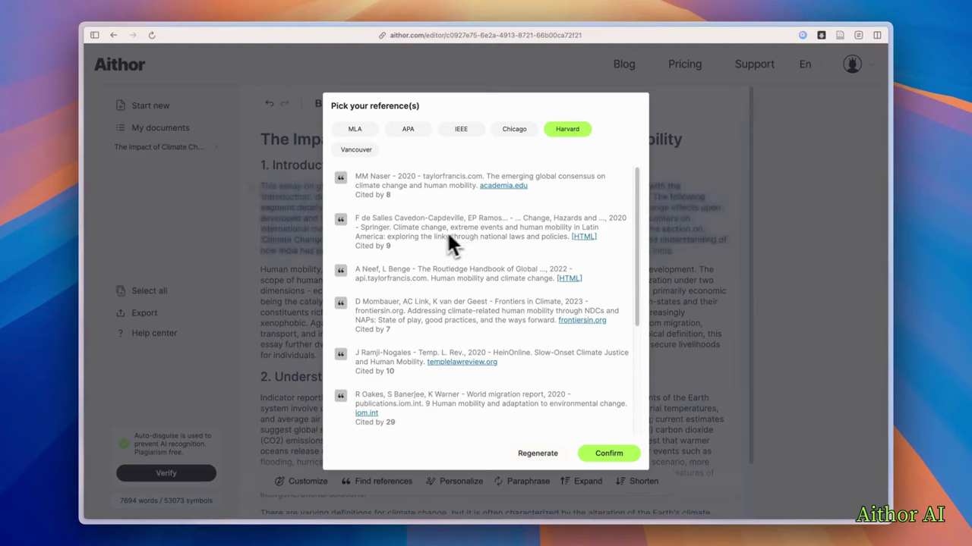
pyautogui.scroll(-5, 446, 233)
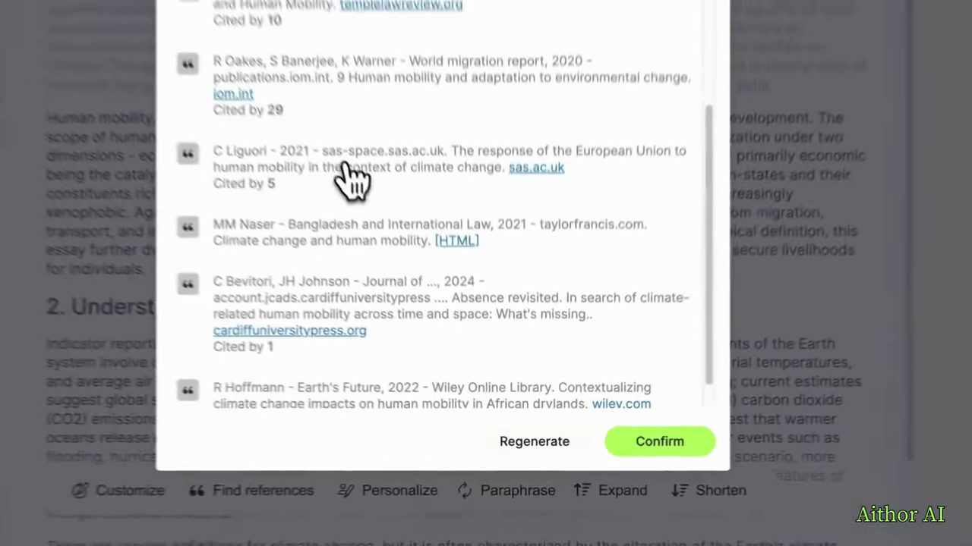
pyautogui.click(434, 304)
pyautogui.click(609, 453)
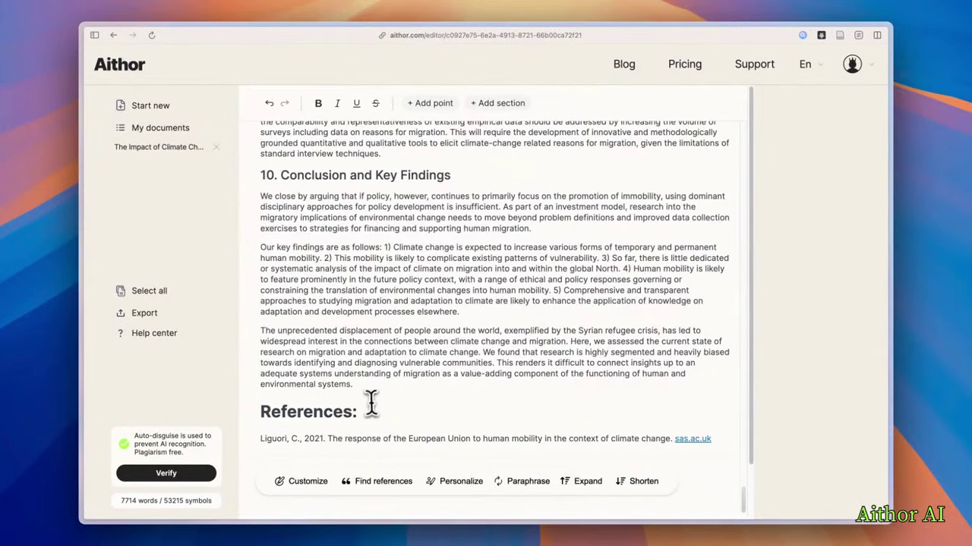
pyautogui.click(371, 403)
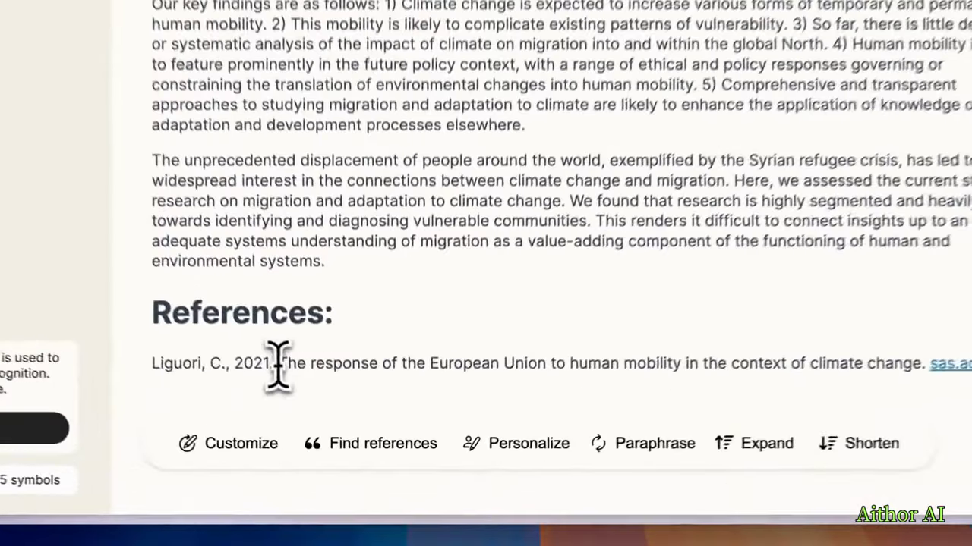
pyautogui.moveTo(328, 440); pyautogui.dragTo(673, 439)
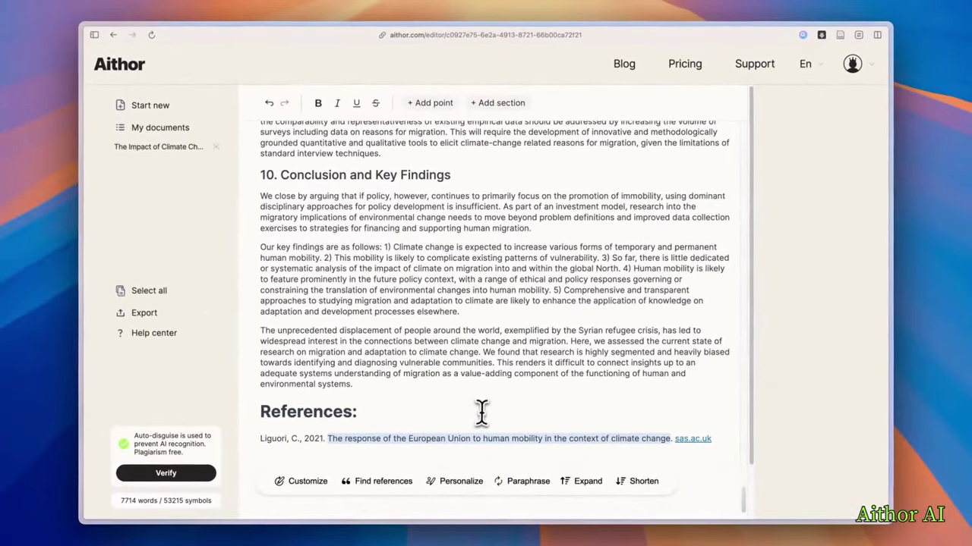
pyautogui.scroll(20, 482, 412)
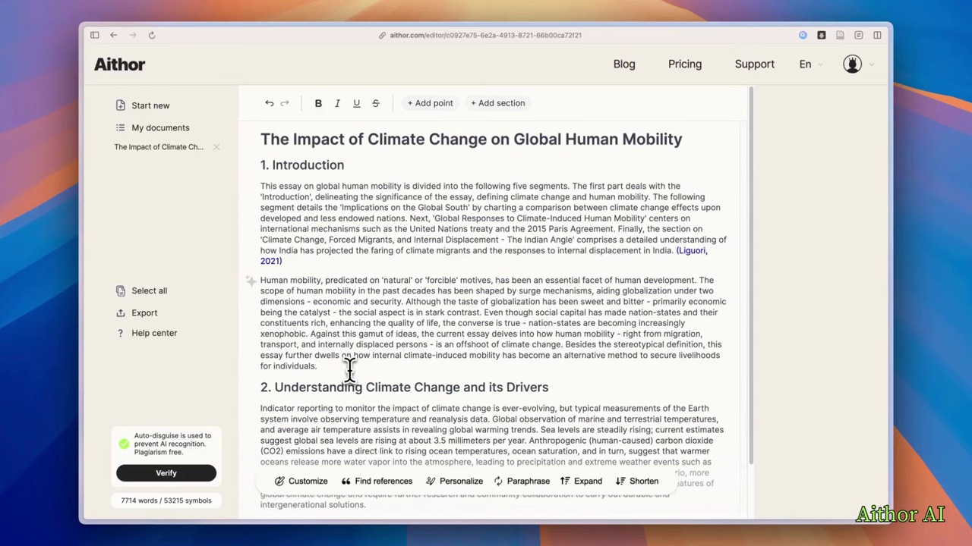
# - Check the first Introduction paragraph with its new Liguori citation
pyautogui.scroll(-20, 433, 370)
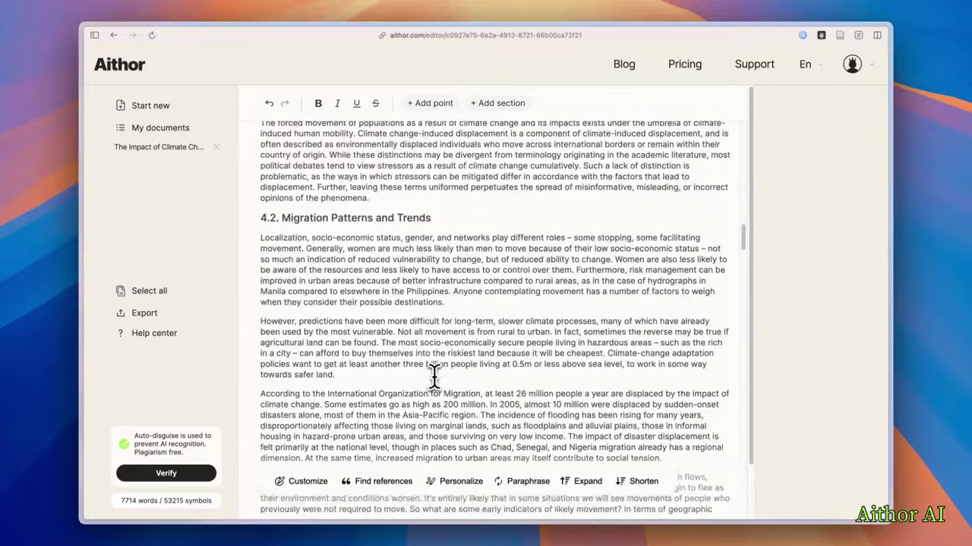
pyautogui.scroll(-1, 433, 372)
pyautogui.scroll(20, 433, 376)
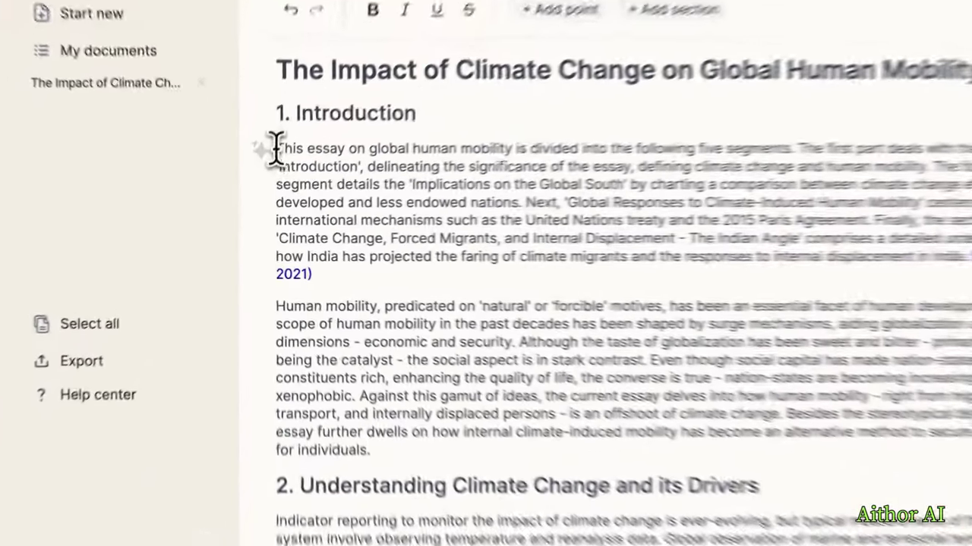
pyautogui.moveTo(261, 187); pyautogui.dragTo(335, 261)
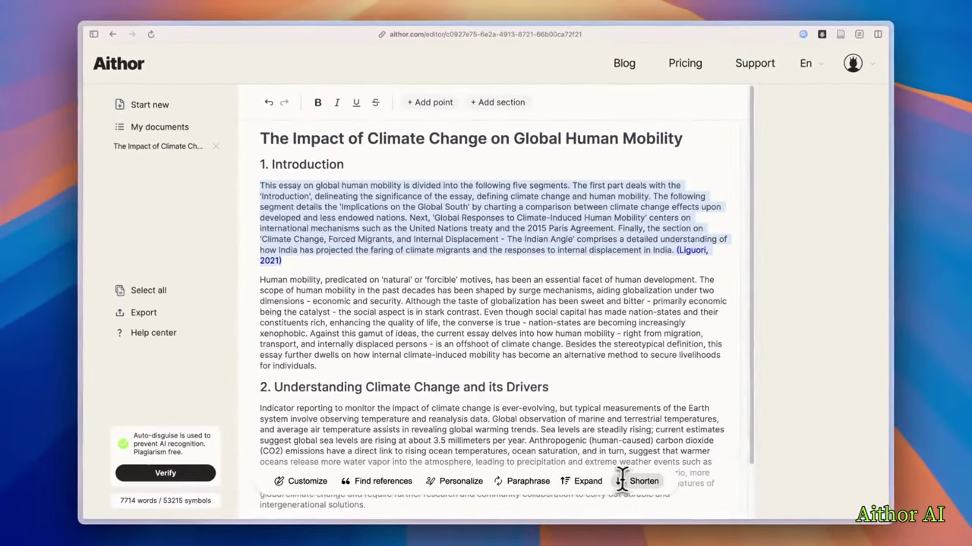
pyautogui.click(724, 356)
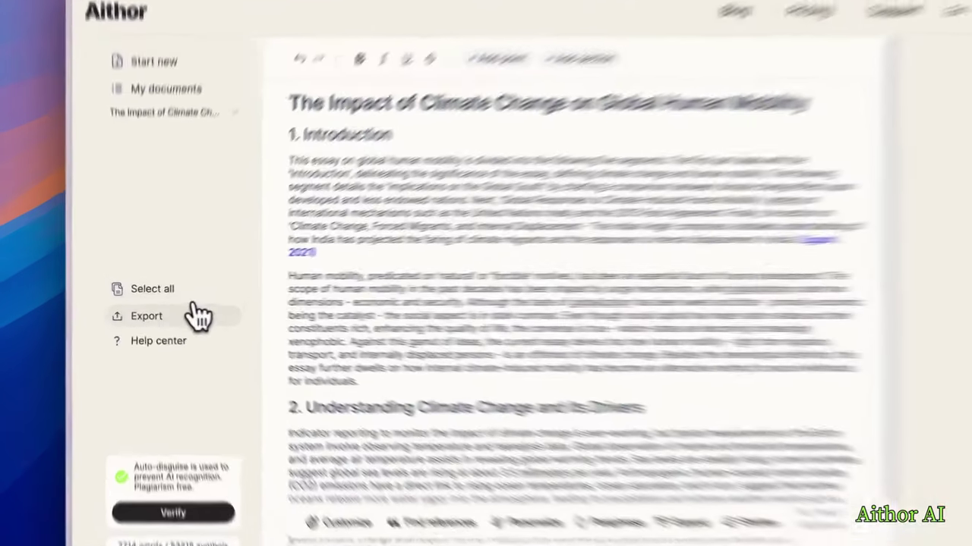
# - Export the essay as a .PDF file, which brings up the Pricing page
pyautogui.click(156, 314)
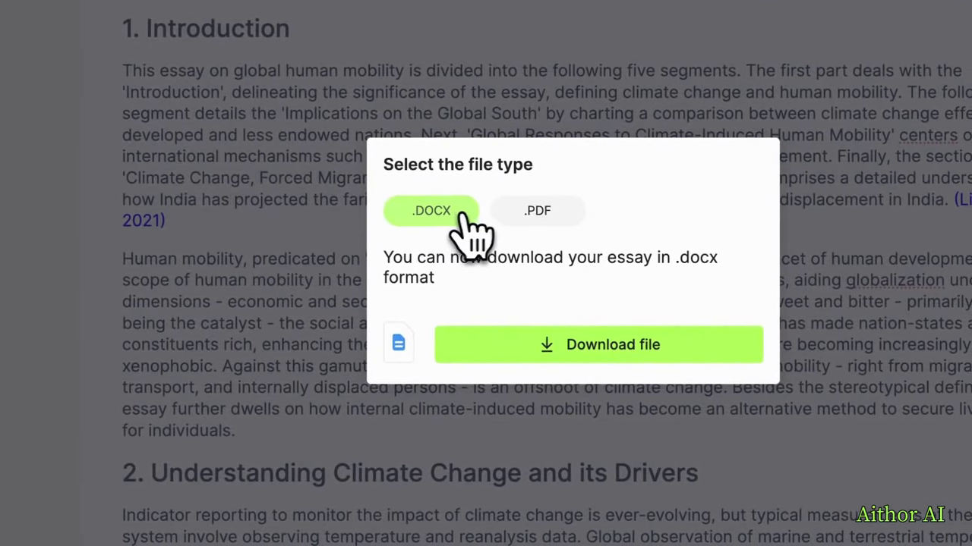
pyautogui.click(548, 215)
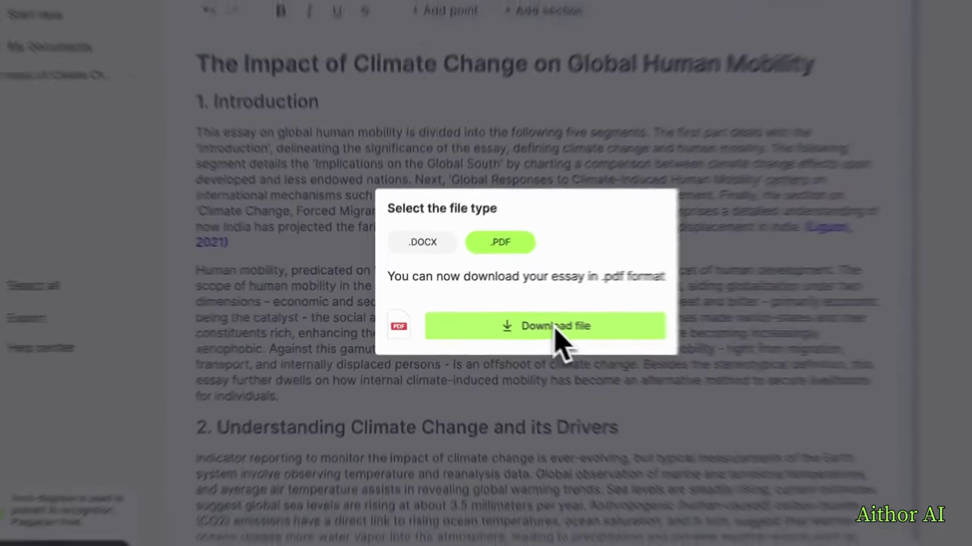
pyautogui.click(605, 338)
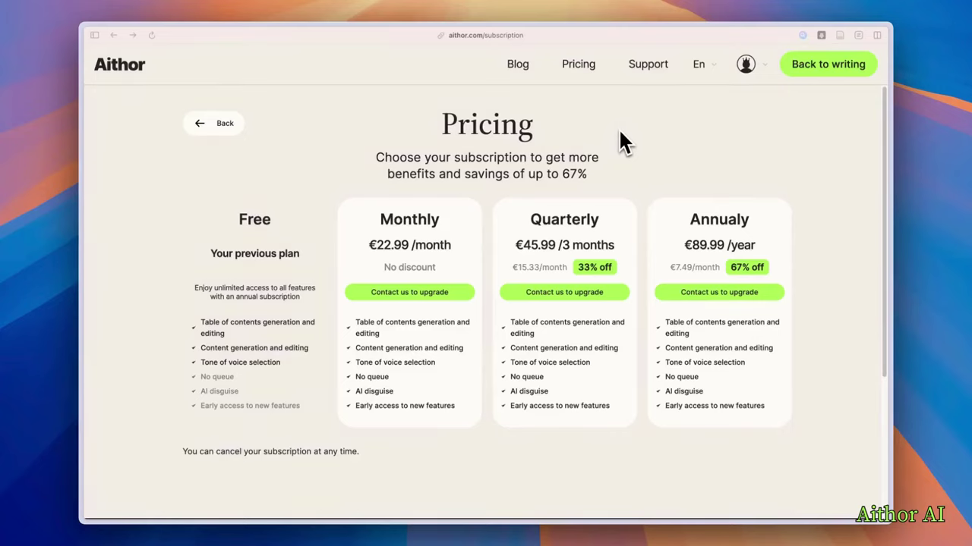